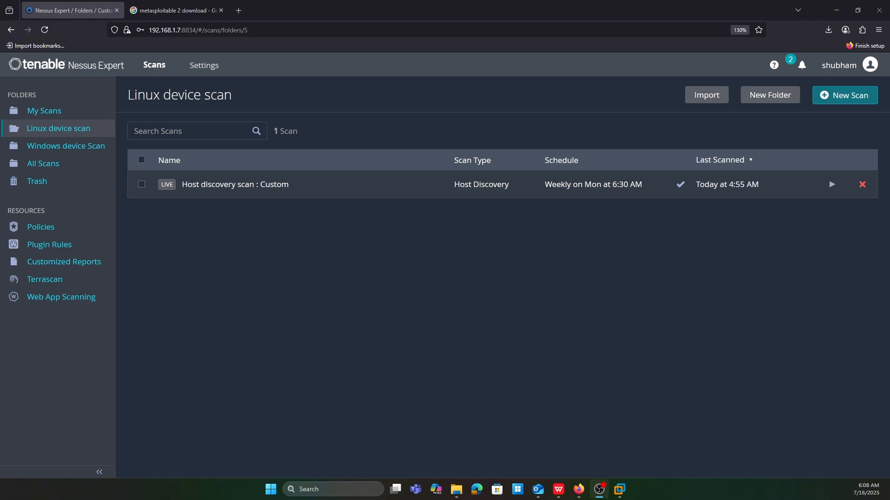
Step: Open SourceForge's Metasploitable download page in a new tab from the Google results for "metasploitable 2 download"
{"action": "left_click", "coordinate": [195, 9]}
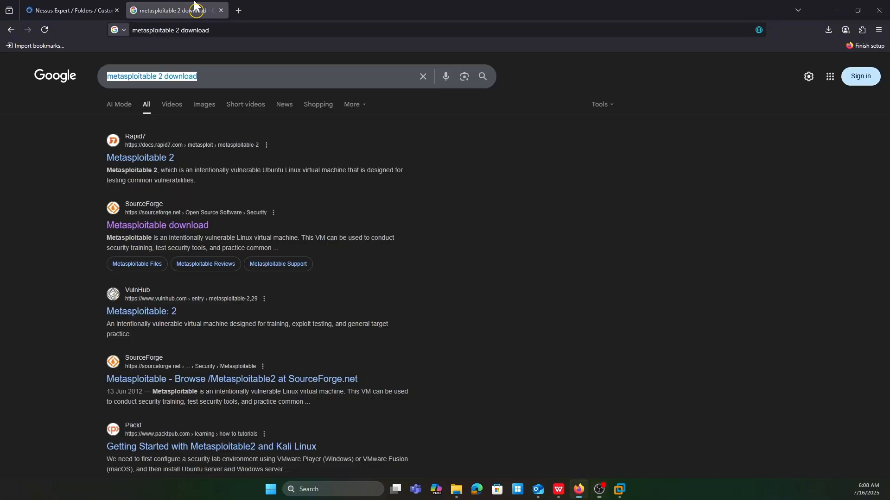
{"action": "left_click", "coordinate": [233, 71]}
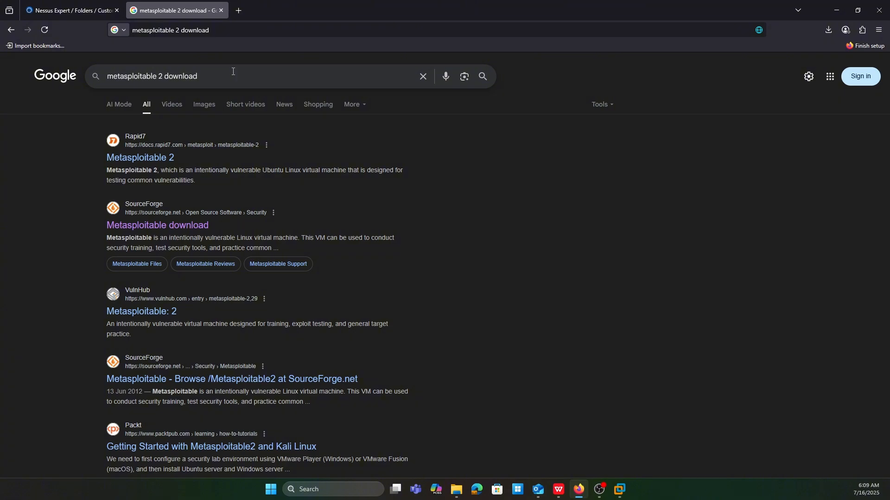
{"action": "left_click_drag", "start_coordinate": [204, 76], "coordinate": [100, 80]}
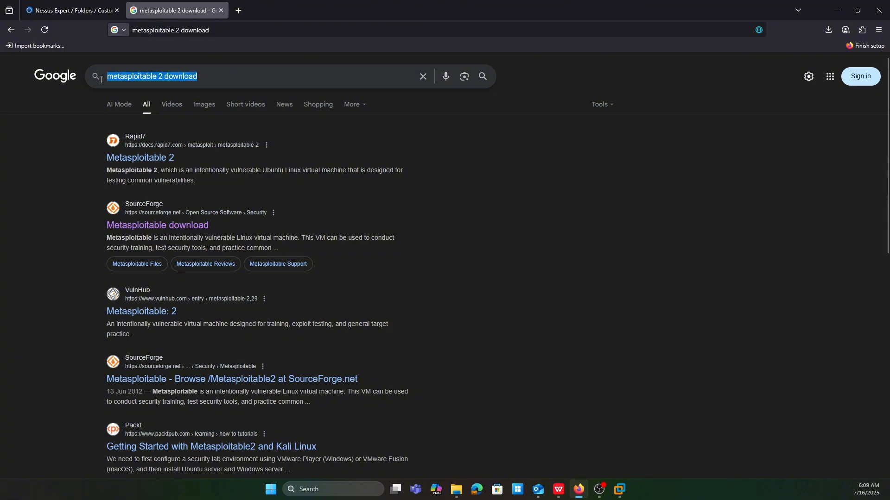
{"action": "left_click", "coordinate": [173, 77]}
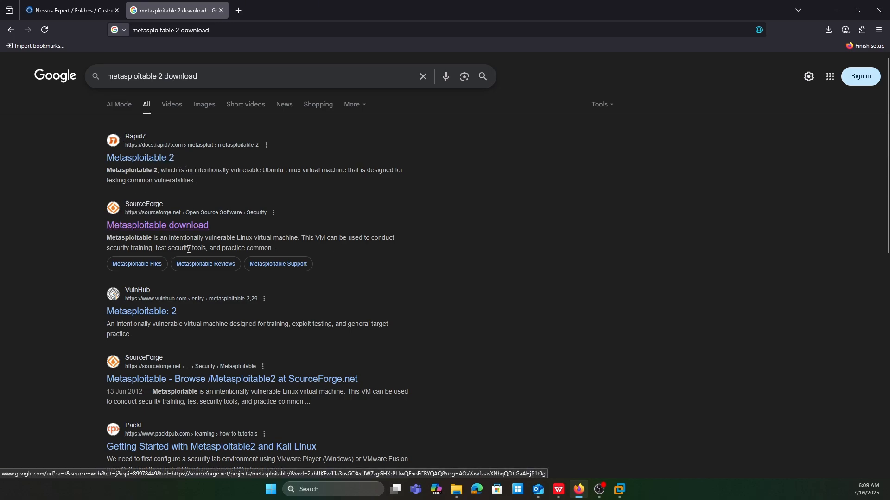
{"action": "middle_click", "coordinate": [153, 231]}
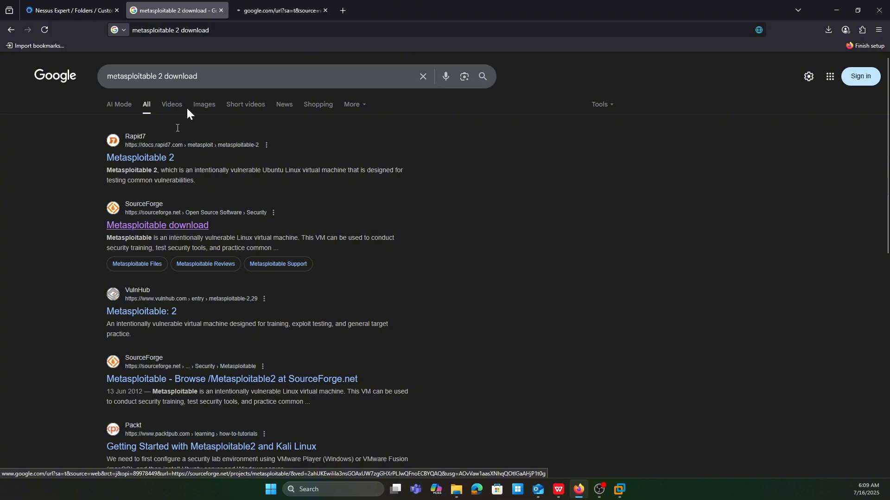
{"action": "left_click", "coordinate": [263, 2]}
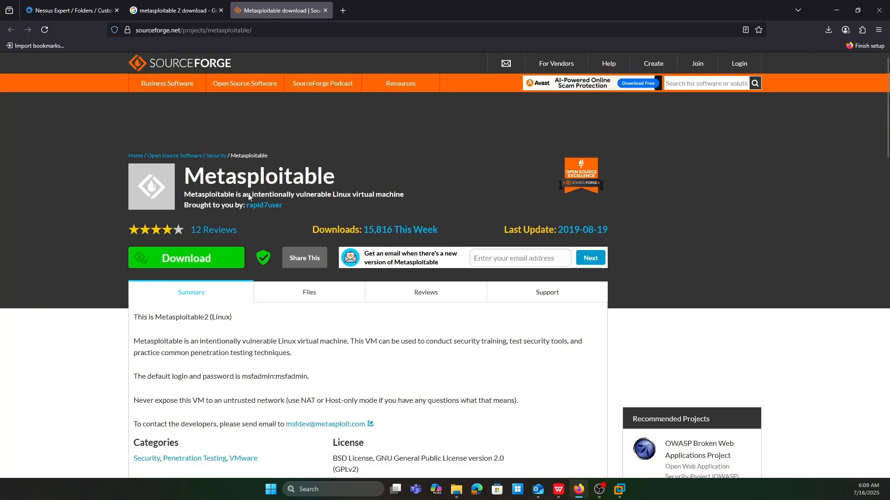
{"action": "left_click_drag", "start_coordinate": [184, 177], "coordinate": [337, 175]}
{"action": "left_click", "coordinate": [272, 178]}
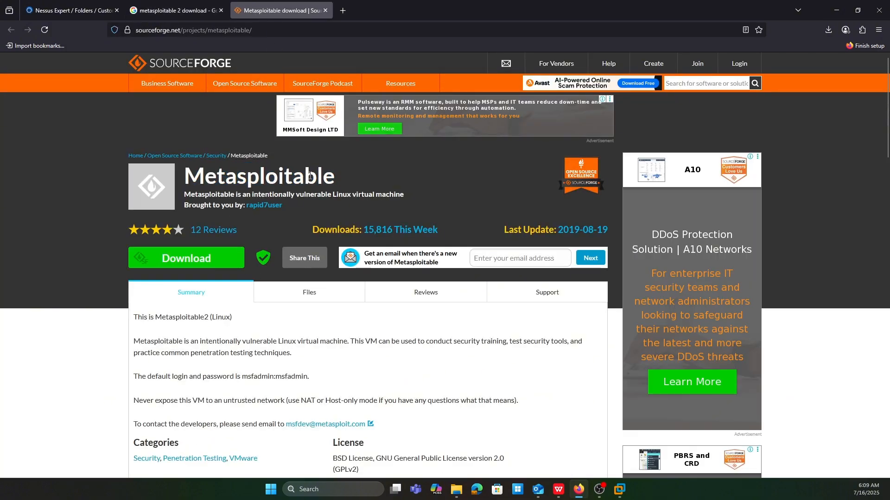
Step: Start downloading the Metasploitable zip archive from SourceForge, and cancel the running download
{"action": "left_click", "coordinate": [204, 265]}
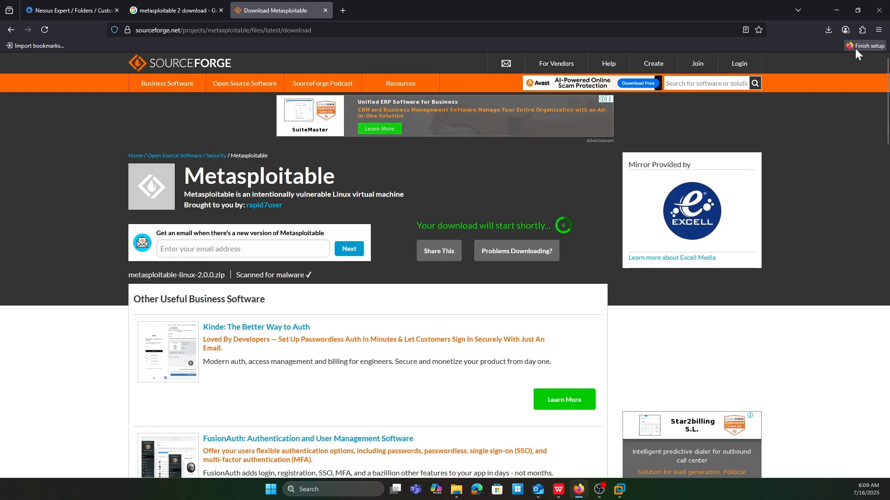
{"action": "left_click", "coordinate": [828, 30]}
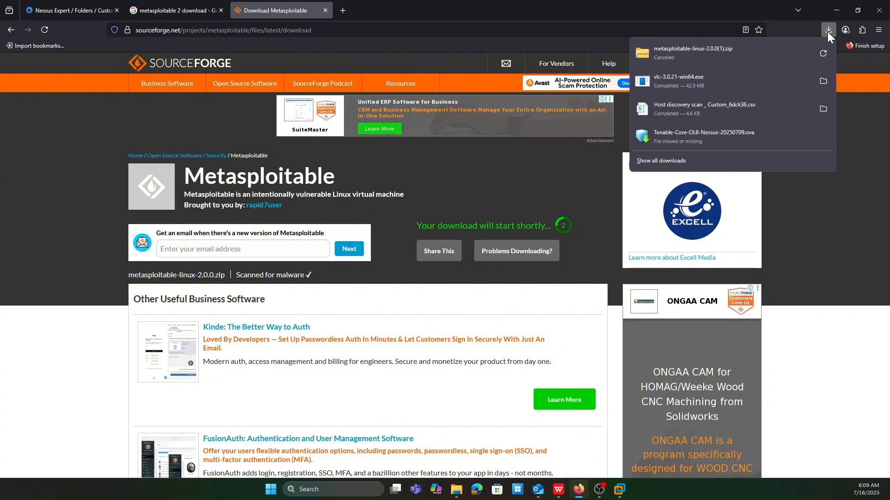
{"action": "left_click", "coordinate": [872, 302]}
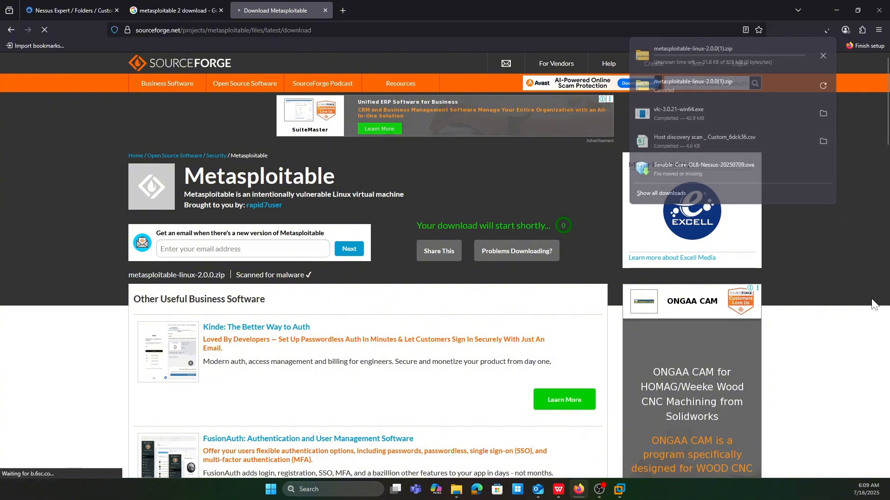
{"action": "left_click", "coordinate": [828, 31]}
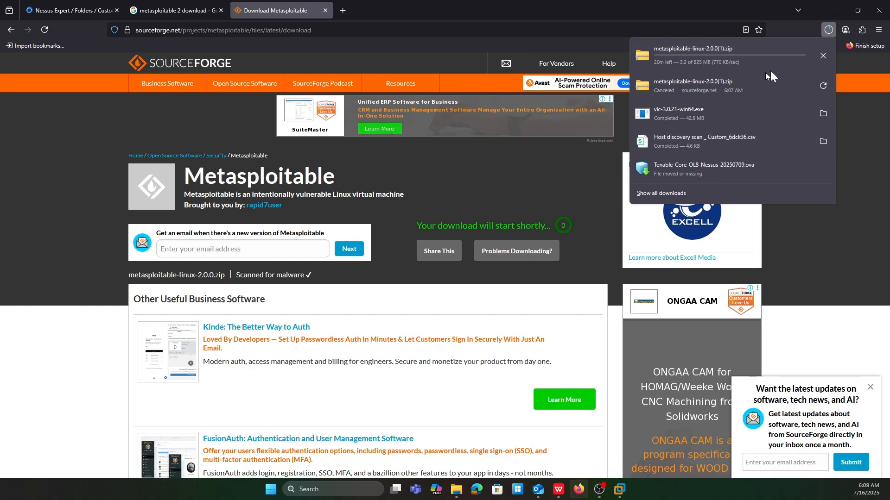
{"action": "left_click", "coordinate": [823, 55]}
Step: Switch to File Explorer and extract the metasploitable-linux-2.0.0 archive in Documents with 7-Zip into a folder of the same name
{"action": "left_click", "coordinate": [457, 489]}
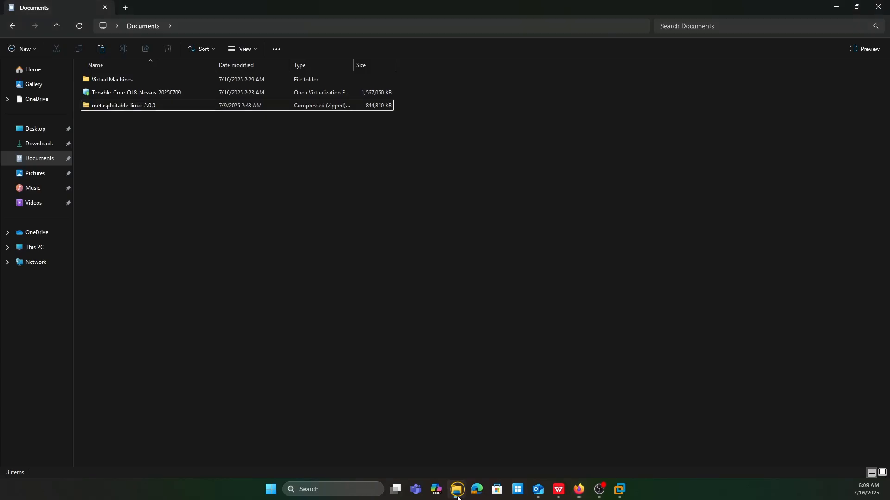
{"action": "left_click_drag", "start_coordinate": [162, 120], "coordinate": [144, 105]}
{"action": "left_click", "coordinate": [236, 192]}
{"action": "right_click", "coordinate": [144, 105]}
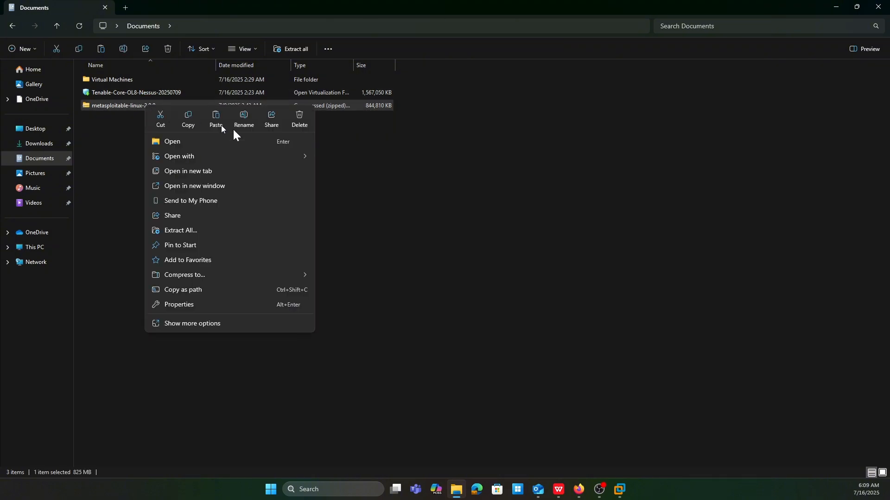
{"action": "left_click", "coordinate": [186, 323]}
{"action": "mouse_move", "coordinate": [206, 166]}
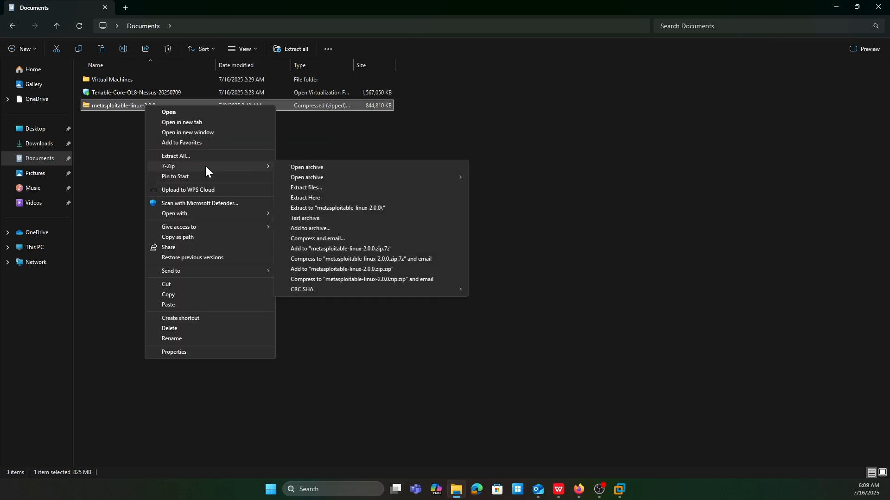
{"action": "left_click", "coordinate": [356, 207]}
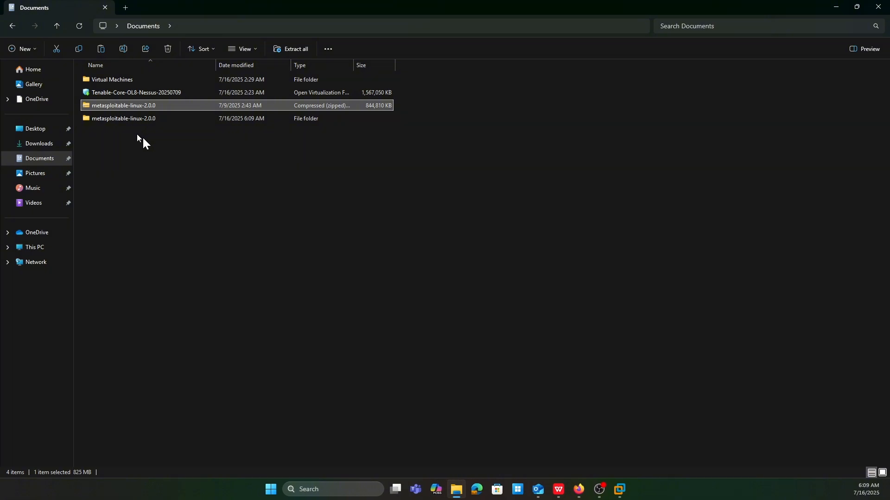
Step: Open the extracted Metasploitable2-Linux folder, widen its Type column, and load the VMware virtual machine configuration file in VMware Workstation
{"action": "double_click", "coordinate": [160, 118]}
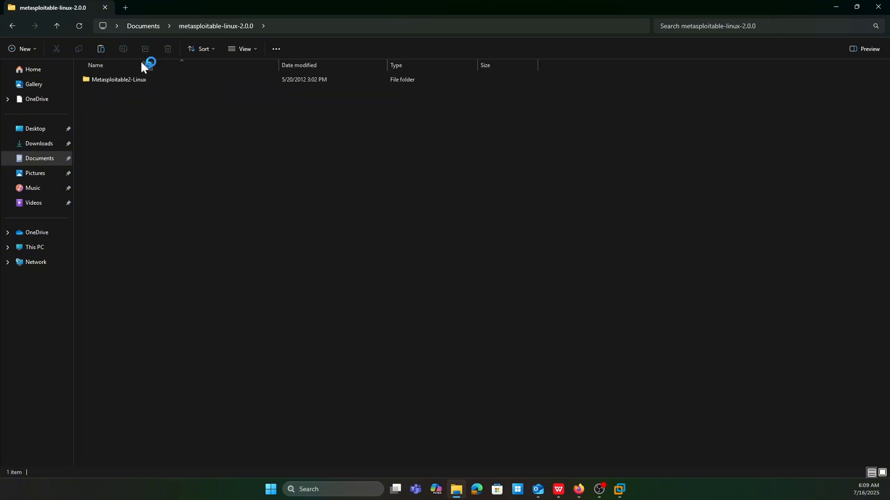
{"action": "double_click", "coordinate": [133, 79]}
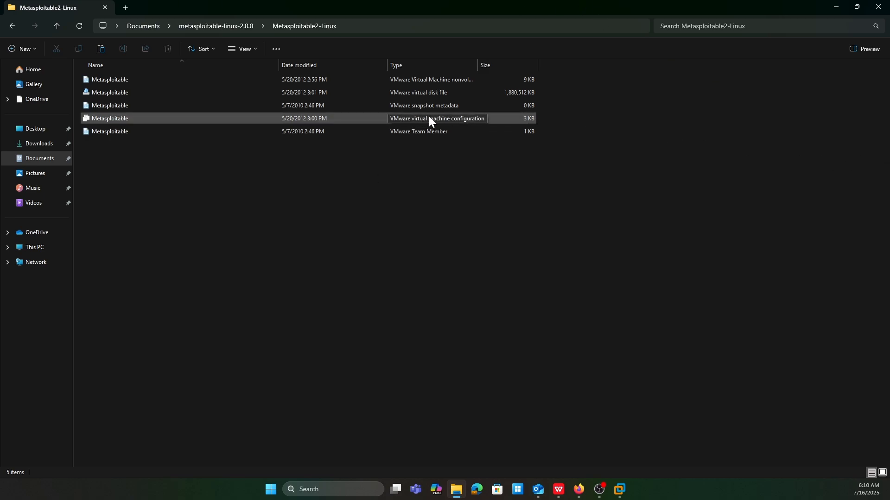
{"action": "left_click_drag", "start_coordinate": [478, 65], "coordinate": [547, 65]}
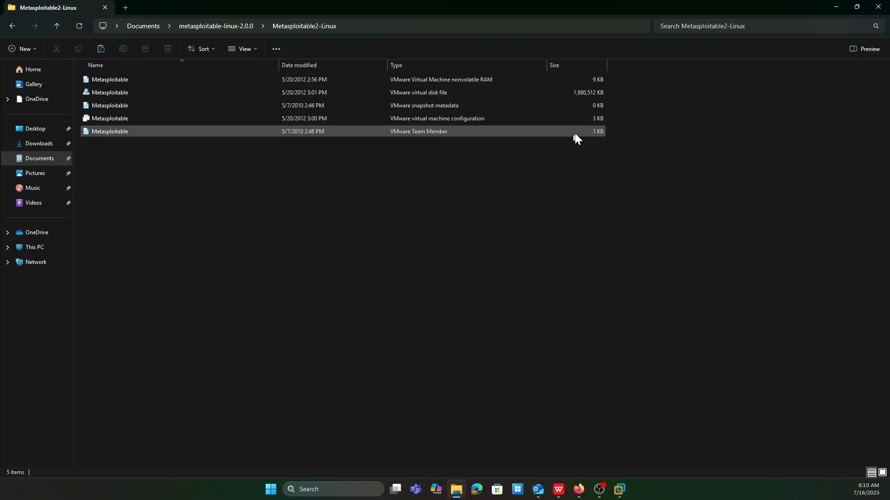
{"action": "double_click", "coordinate": [427, 116]}
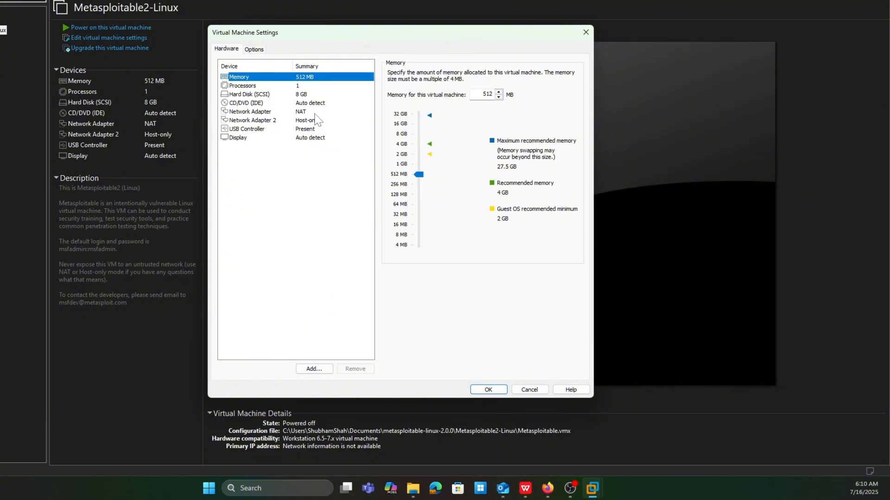
Step: Set the virtual machine's Network Adapter to Bridged and Network Adapter 2 to NAT, and save the settings
{"action": "left_click", "coordinate": [308, 112]}
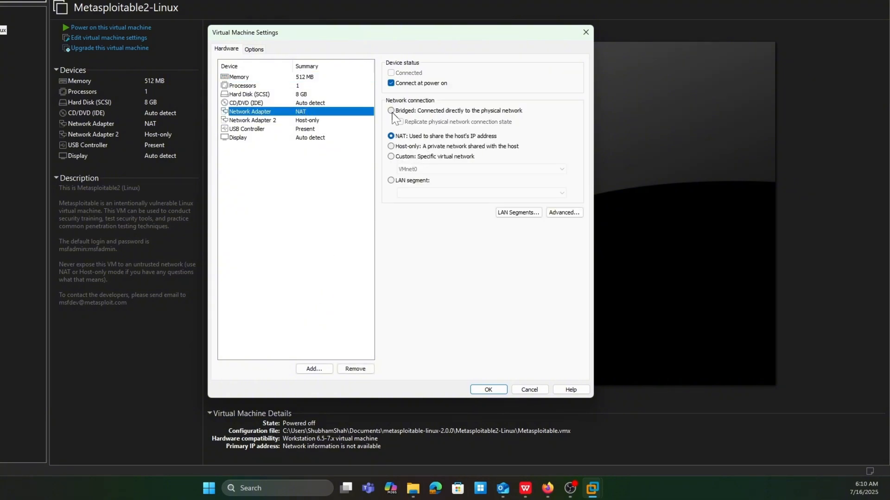
{"action": "left_click", "coordinate": [391, 112]}
{"action": "left_click", "coordinate": [305, 123]}
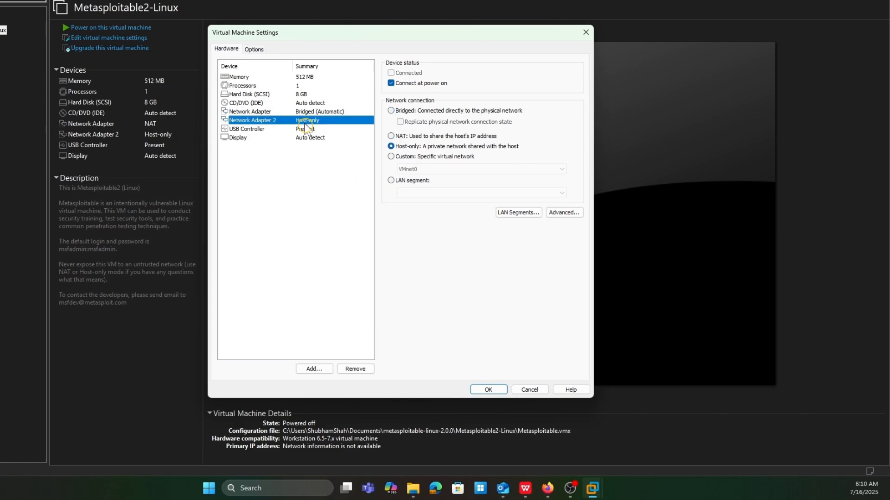
{"action": "left_click", "coordinate": [408, 135]}
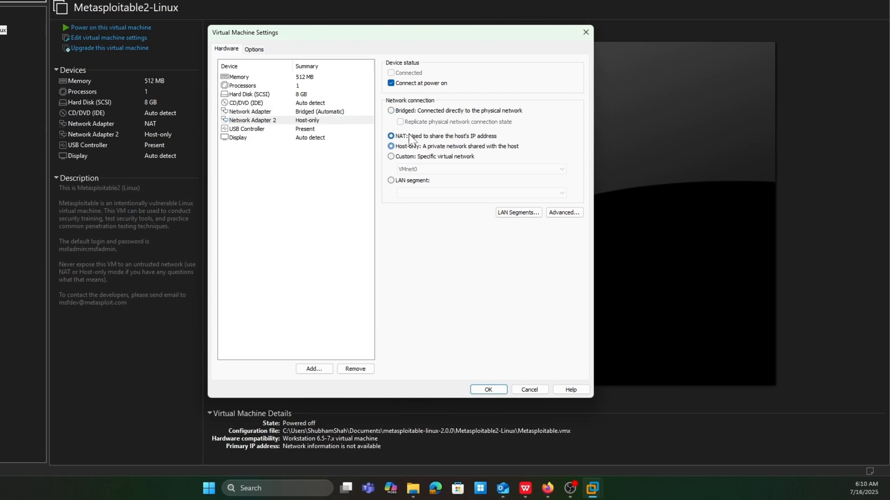
{"action": "left_click", "coordinate": [313, 182]}
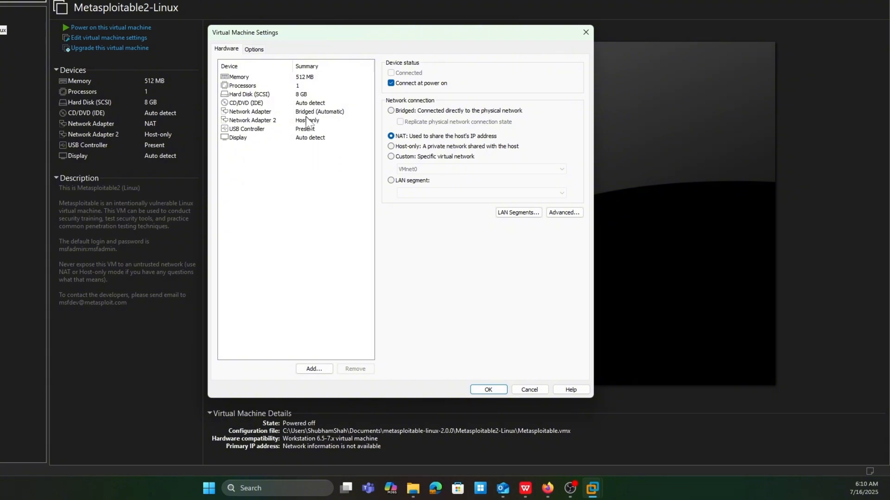
{"action": "left_click", "coordinate": [490, 390]}
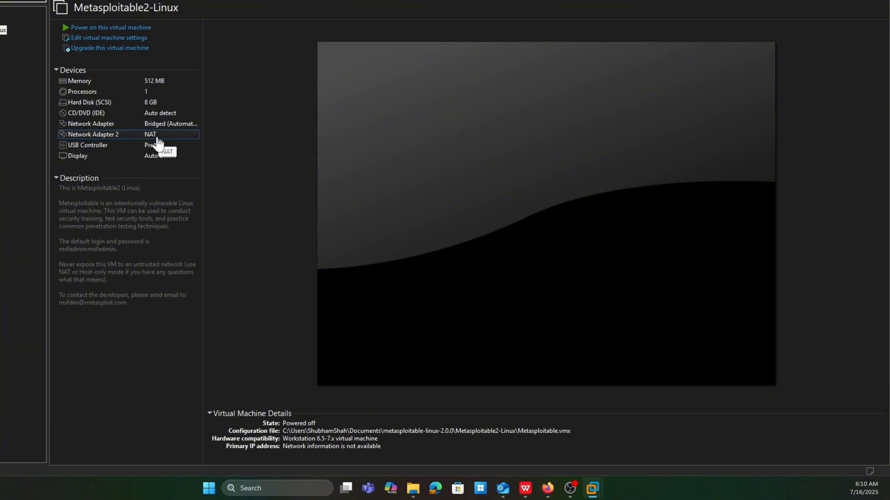
Step: Power on the Metasploitable2-Linux virtual machine, answering "I Copied It" and dismissing the side channel and removable device hints
{"action": "left_click", "coordinate": [128, 31]}
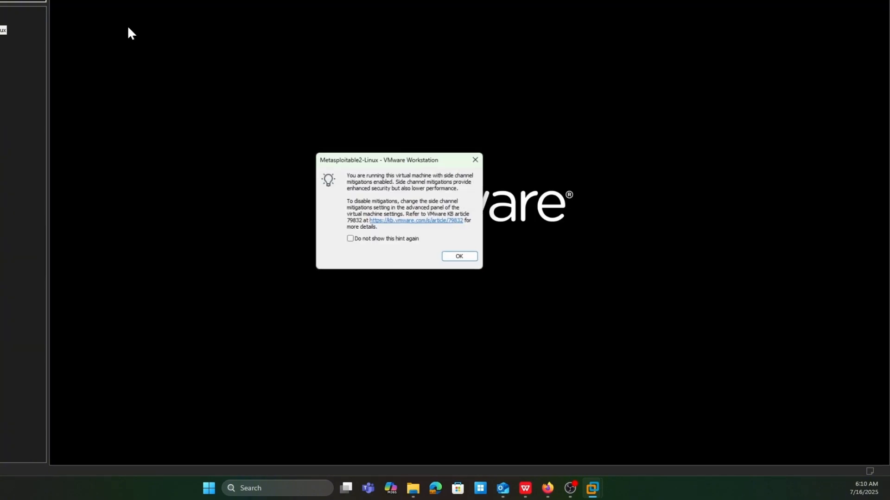
{"action": "left_click", "coordinate": [480, 158]}
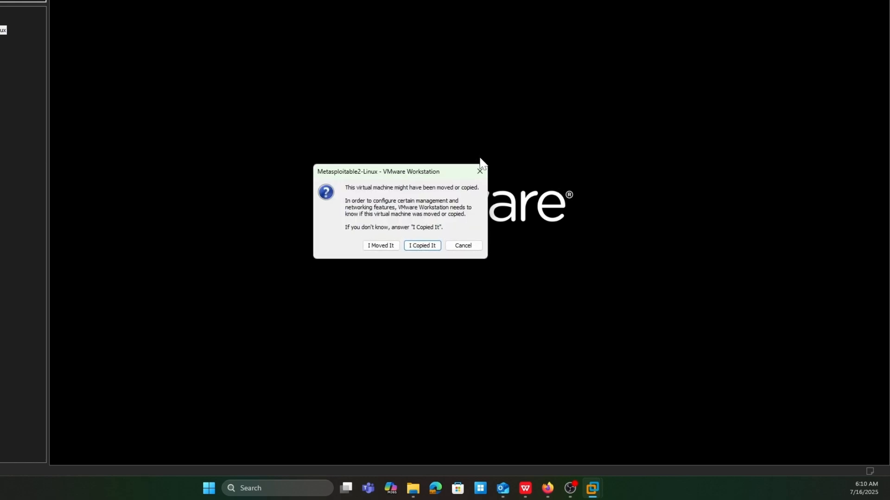
{"action": "left_click", "coordinate": [430, 247]}
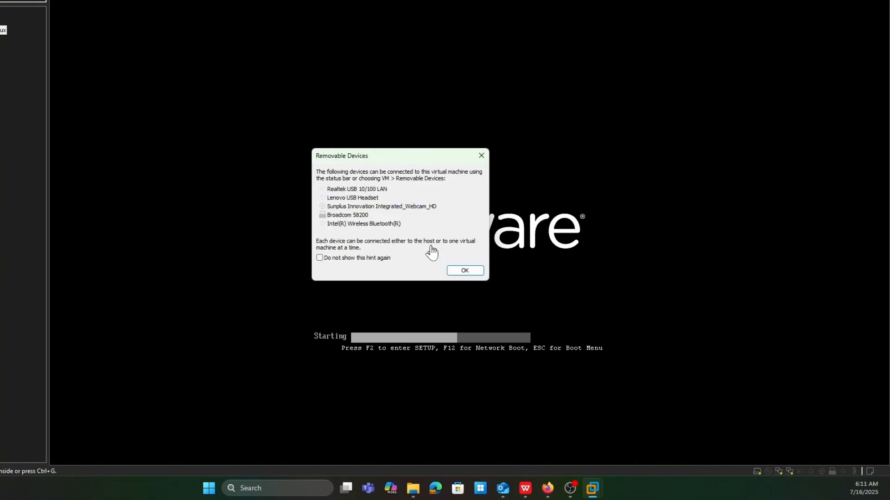
{"action": "left_click", "coordinate": [465, 271]}
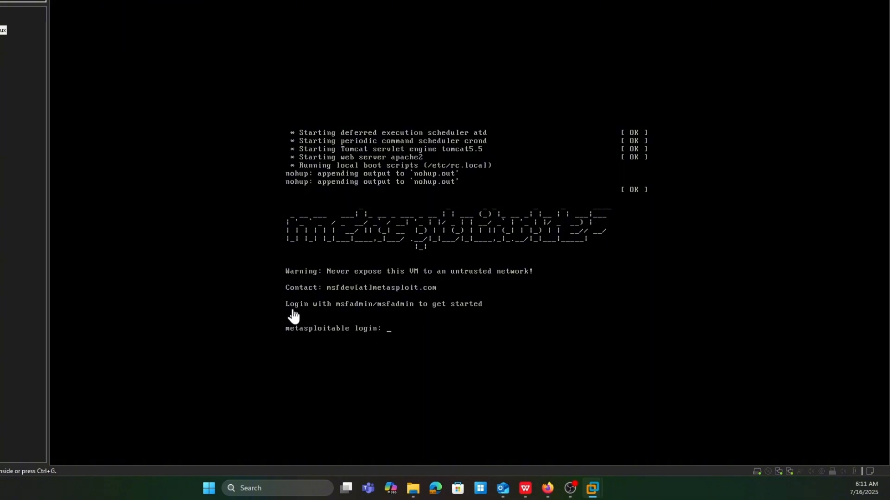
Step: Log in to the Metasploitable console with the default username and password
{"action": "left_click", "coordinate": [414, 331]}
{"action": "type", "text": "msfadmin"}
{"action": "key", "text": "Return"}
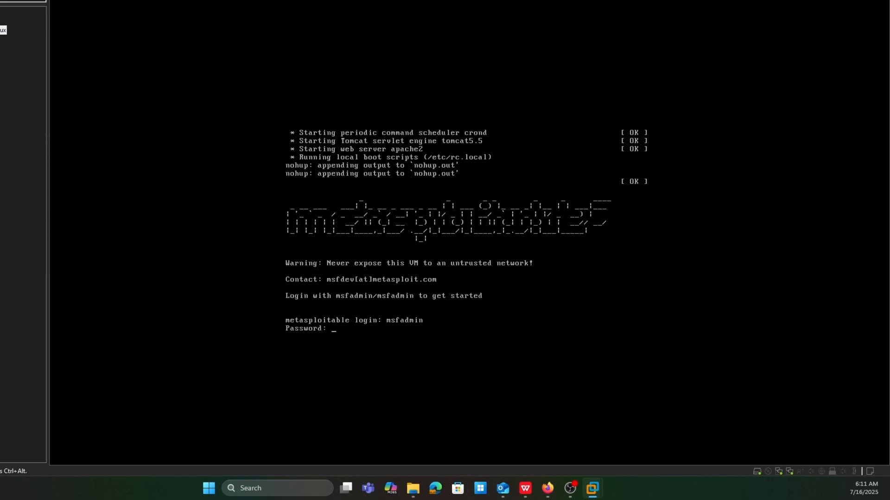
{"action": "key", "text": "Return"}
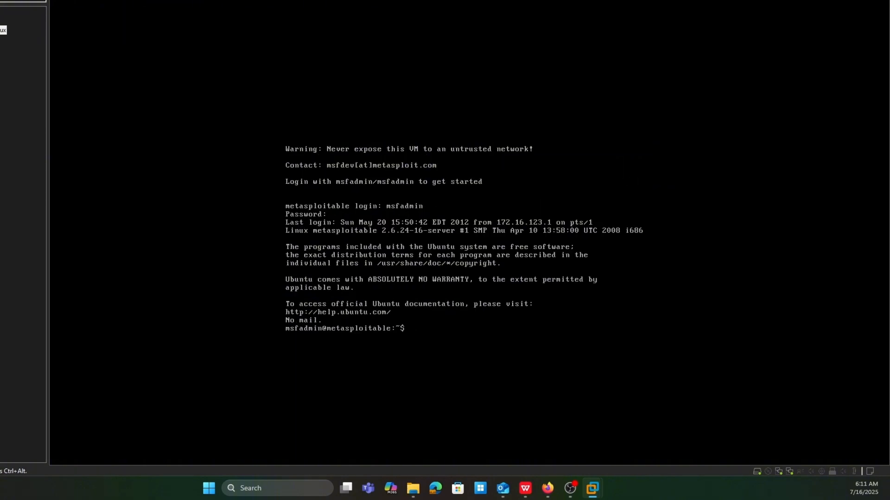
Step: Run ip a in the Metasploitable console to list its network interfaces and addresses
{"action": "type", "text": "ip a"}
{"action": "key", "text": "Return"}
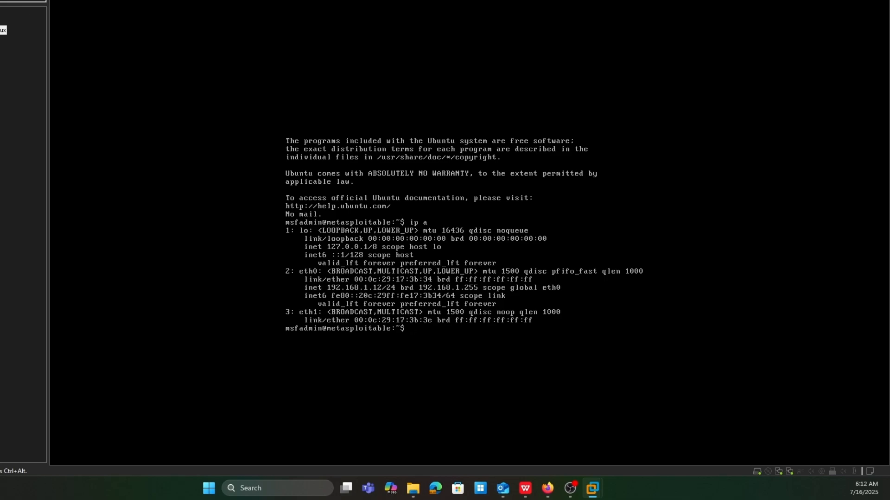
Step: Switch to Firefox to check the Nessus server's IP address in the Nessus Expert tab's URL, and return to the Metasploitable console
{"action": "key", "text": "ctrl+alt"}
{"action": "left_click", "coordinate": [548, 488]}
{"action": "left_click", "coordinate": [135, 5]}
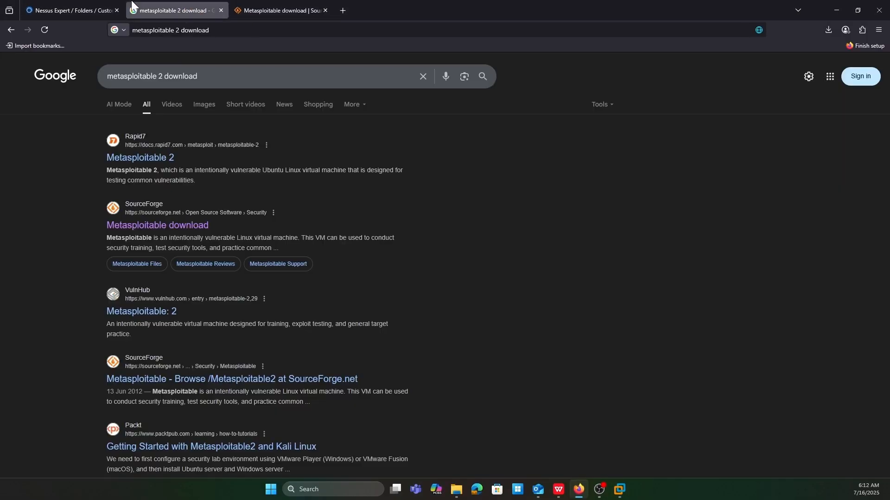
{"action": "left_click", "coordinate": [93, 10]}
{"action": "left_click", "coordinate": [182, 29]}
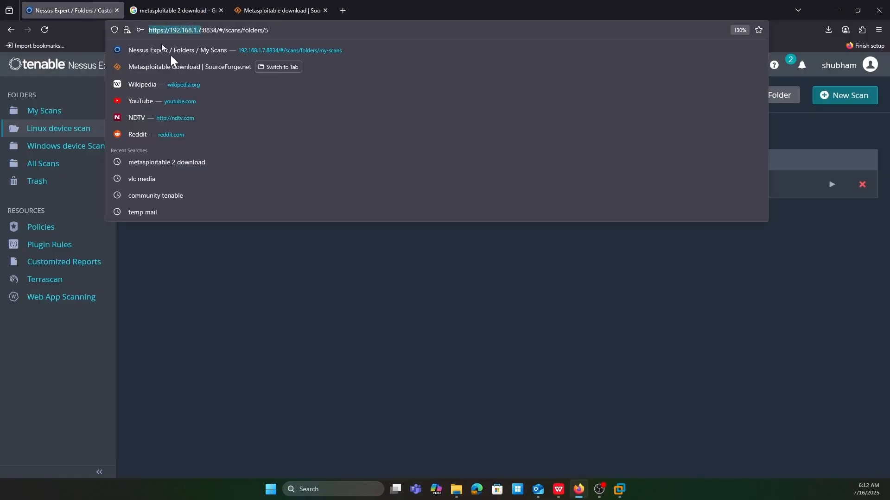
{"action": "left_click", "coordinate": [300, 270]}
{"action": "left_click", "coordinate": [837, 10]}
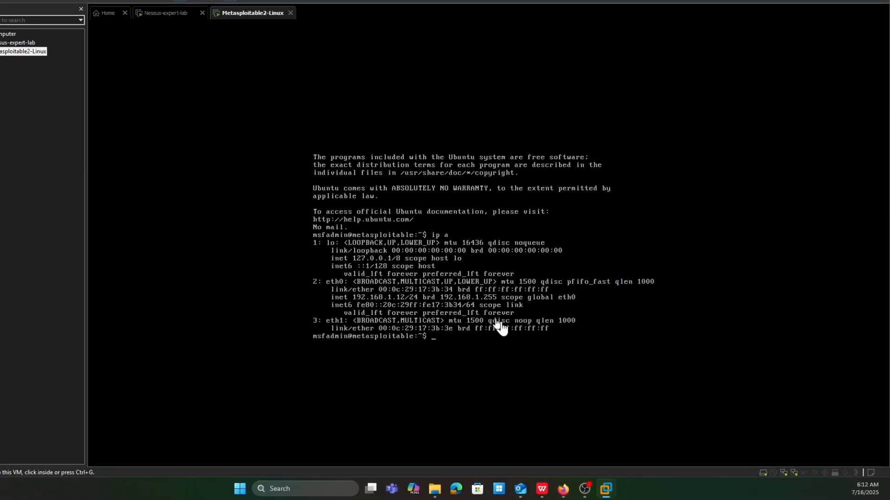
{"action": "left_click", "coordinate": [433, 334]}
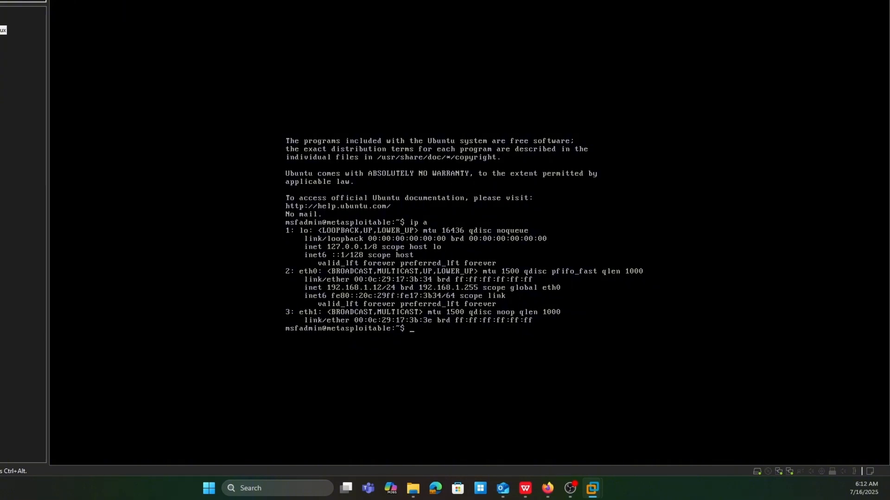
Step: Test connectivity from the Metasploitable console by pinging the Nessus server at 192.168.1.7, and stop the ping after a few replies
{"action": "type", "text": "ping 192.168.1.7"}
{"action": "key", "text": "Return"}
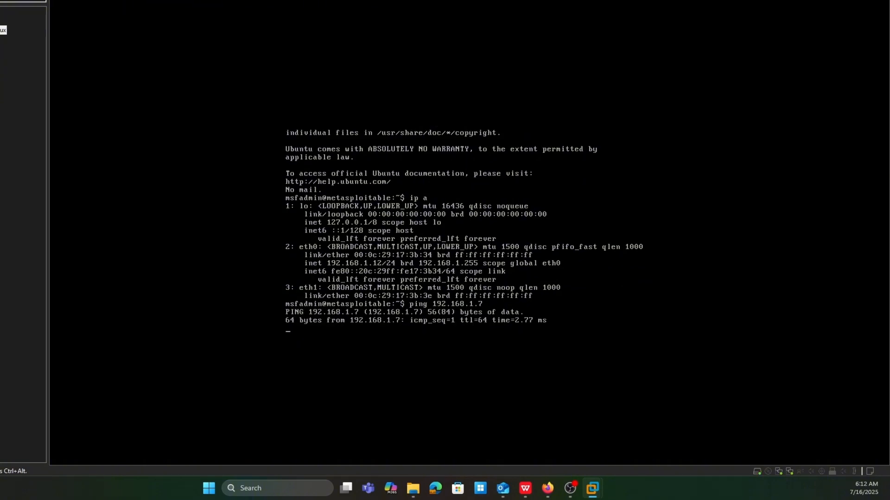
{"action": "key", "text": "ctrl+alt"}
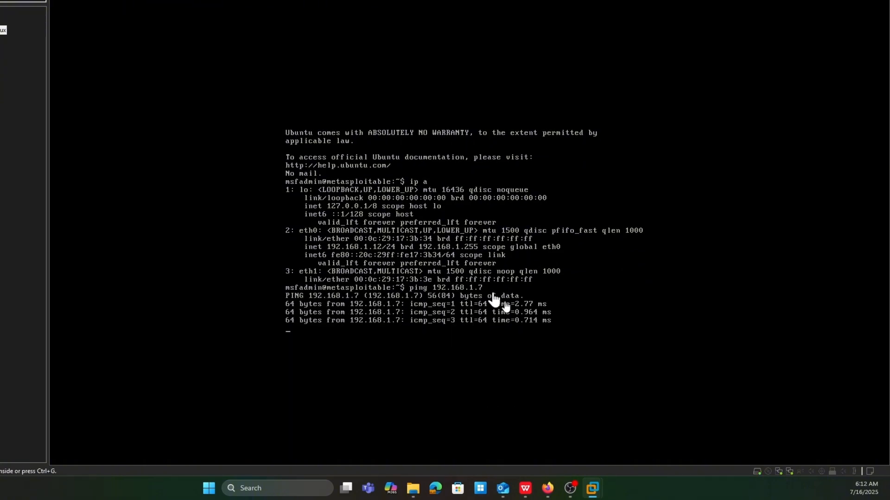
{"action": "left_click", "coordinate": [419, 310]}
{"action": "key", "text": "ctrl+c"}
{"action": "key", "text": "Return"}
{"action": "key", "text": "Return"}
{"action": "key", "text": "Return"}
{"action": "key", "text": "Return"}
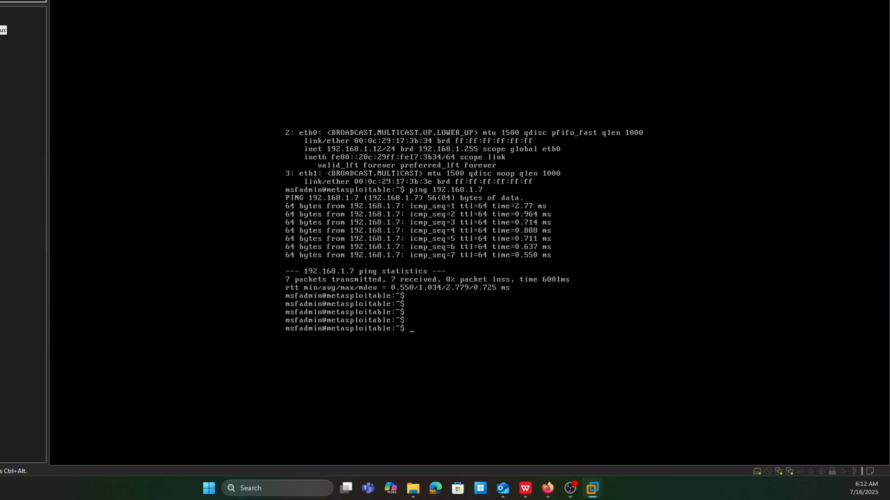
Step: Leave the Metasploitable console, minimize VMware Workstation and the window behind it, and switch to Nessus Expert in Firefox
{"action": "key", "text": "ctrl+alt"}
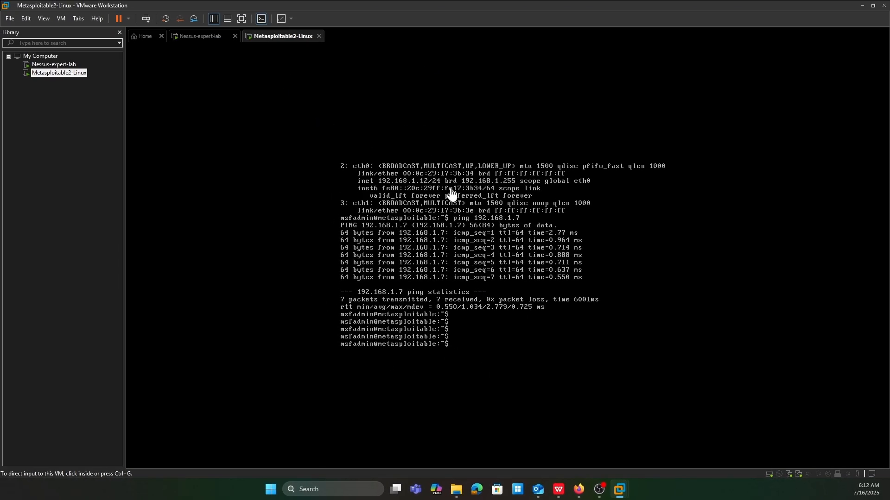
{"action": "left_click", "coordinate": [861, 5]}
{"action": "left_click", "coordinate": [843, 7]}
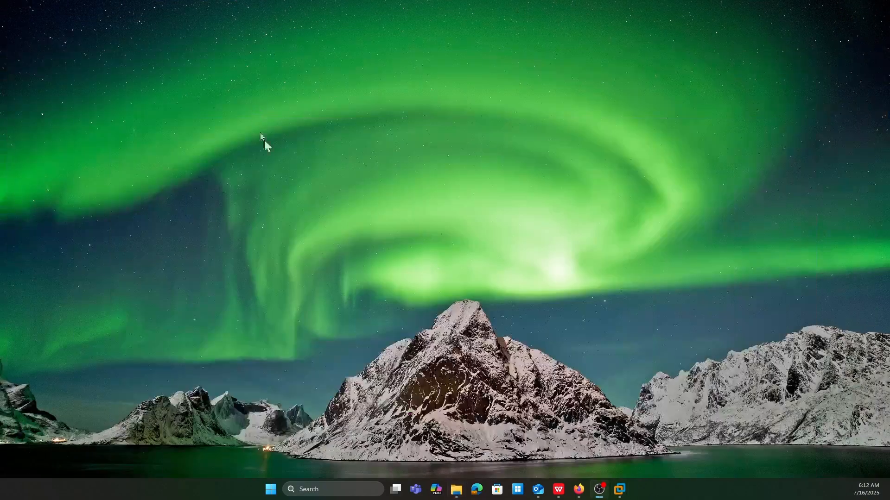
{"action": "left_click", "coordinate": [579, 489]}
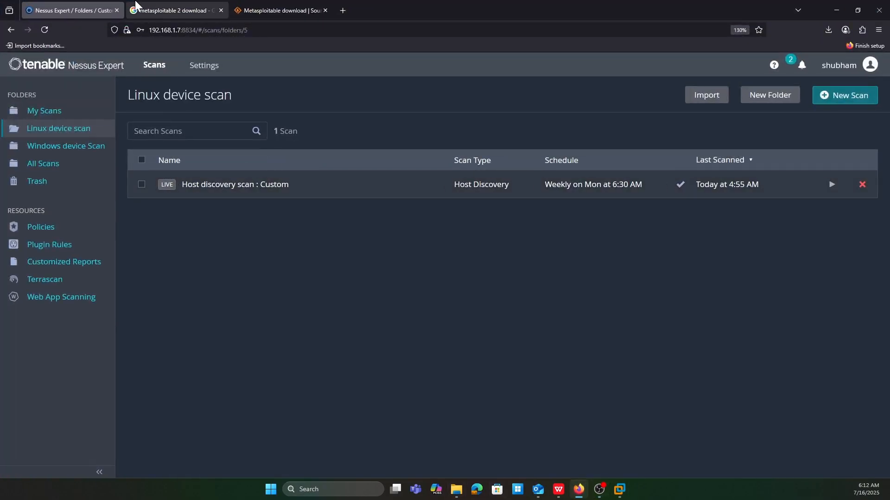